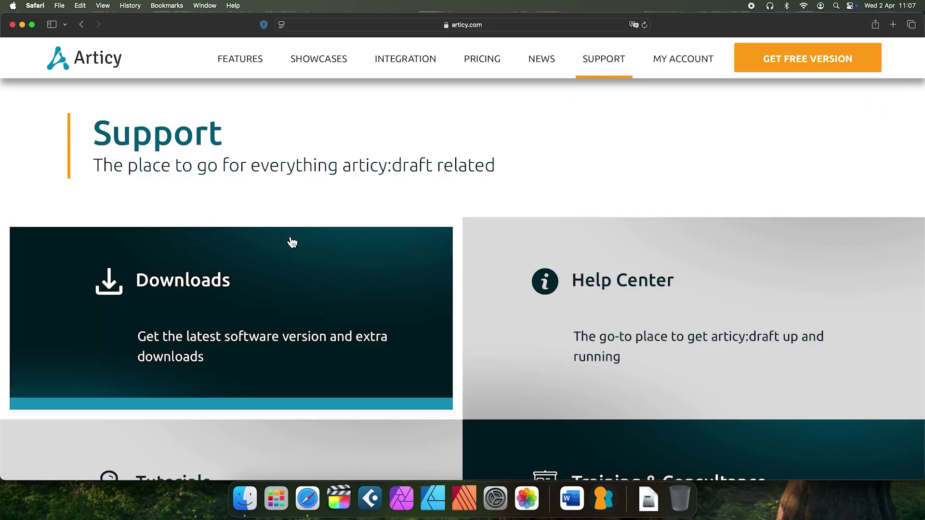
Step: Go to the Downloads section of the articy support site for the articy:draft X installer
{"action": "left_click", "coordinate": [291, 242]}
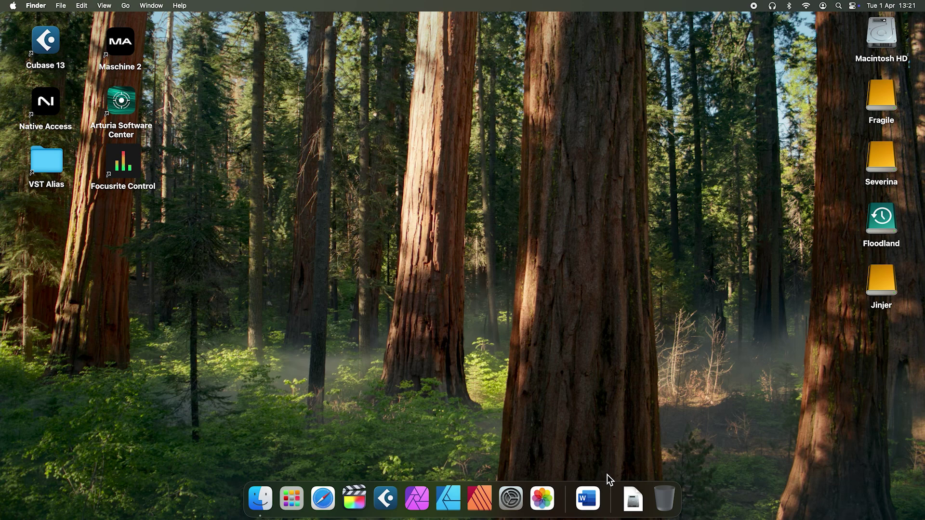
Step: Install articy draft X from ArticyDraftX_4.1.6.42442.dmg into Applications, accepting the license, then eject the disk
{"action": "left_click", "coordinate": [631, 498]}
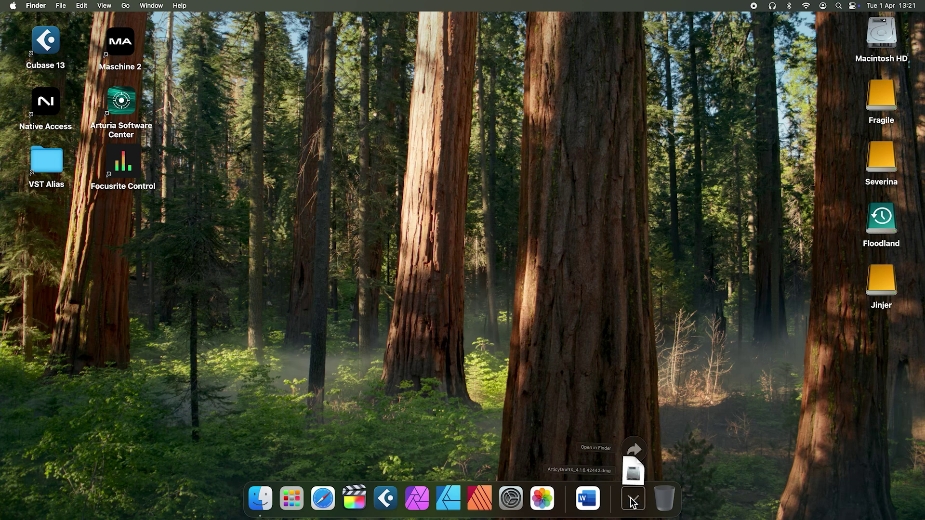
{"action": "left_click", "coordinate": [634, 464]}
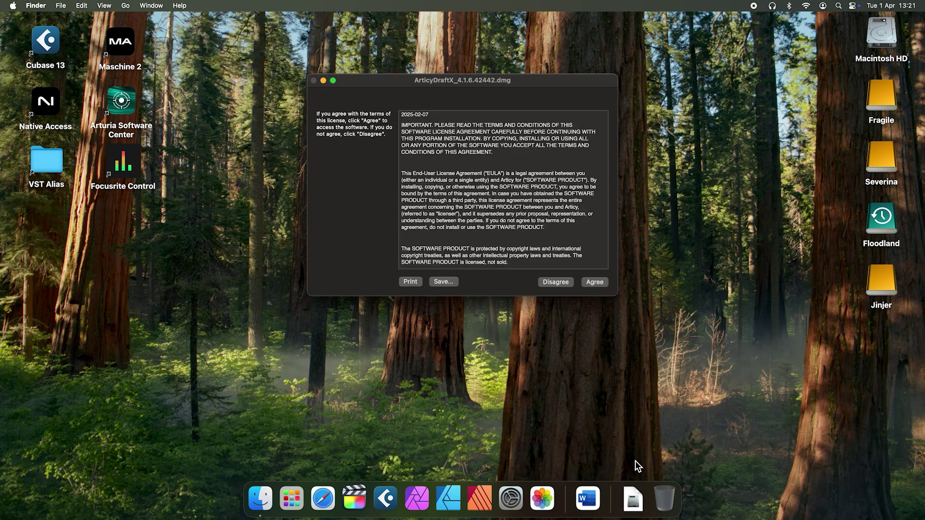
{"action": "left_click", "coordinate": [595, 283]}
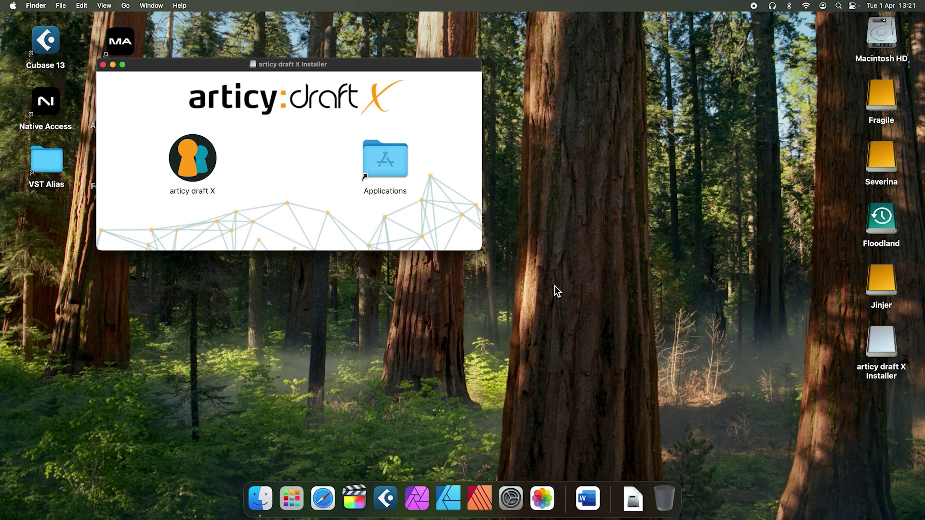
{"action": "left_click_drag", "start_coordinate": [202, 166], "coordinate": [387, 166]}
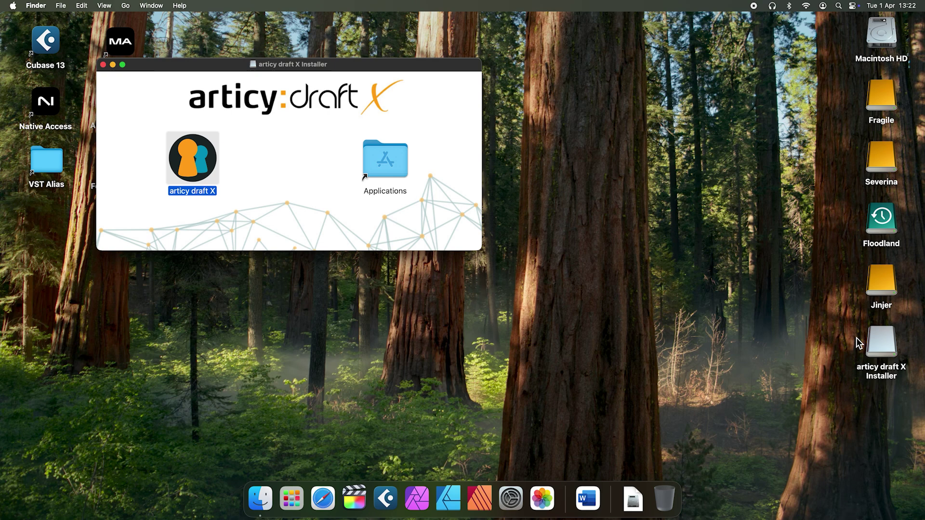
{"action": "left_click_drag", "start_coordinate": [881, 347], "coordinate": [664, 498]}
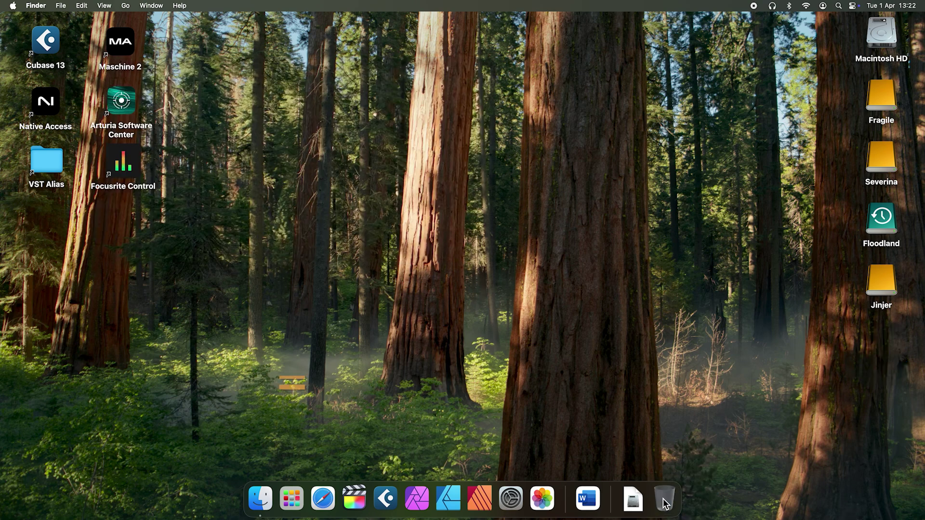
Step: Launch articy draft X by searching for it in Launchpad
{"action": "left_click", "coordinate": [292, 499]}
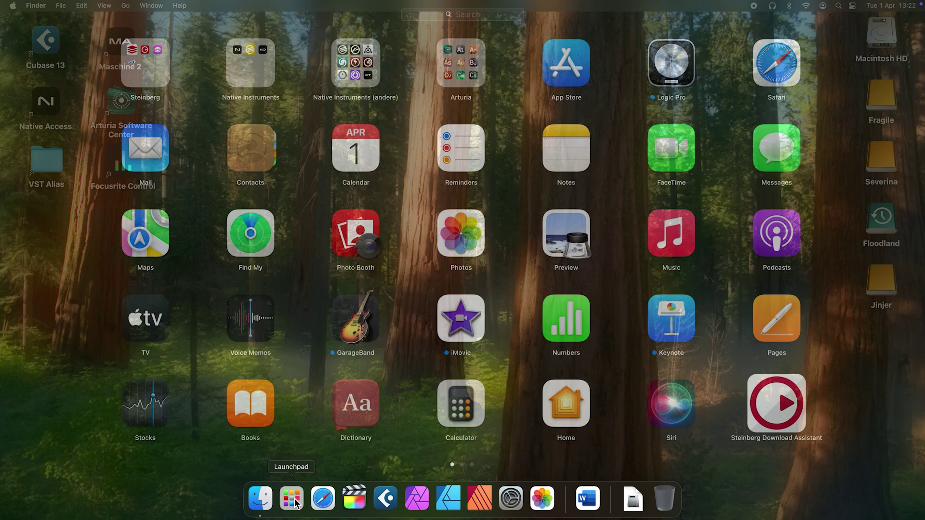
{"action": "left_click", "coordinate": [472, 22]}
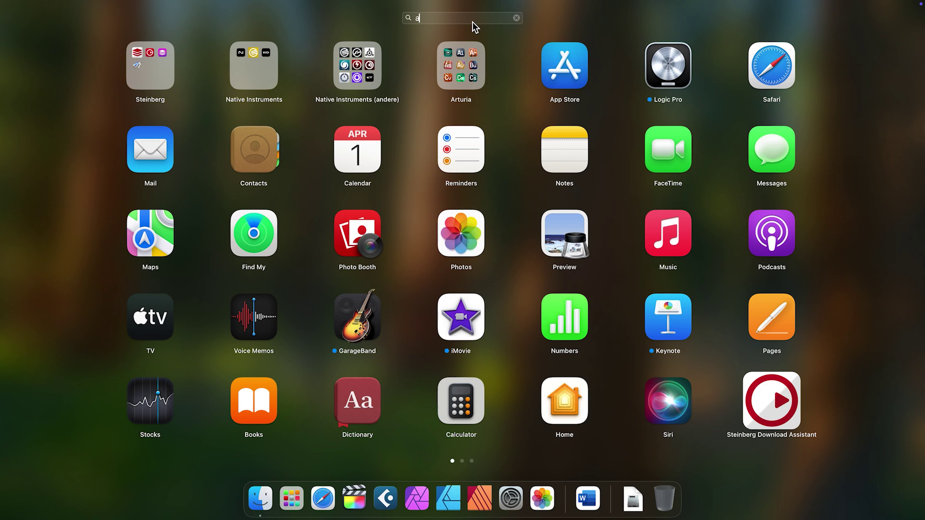
{"action": "type", "text": "arti"}
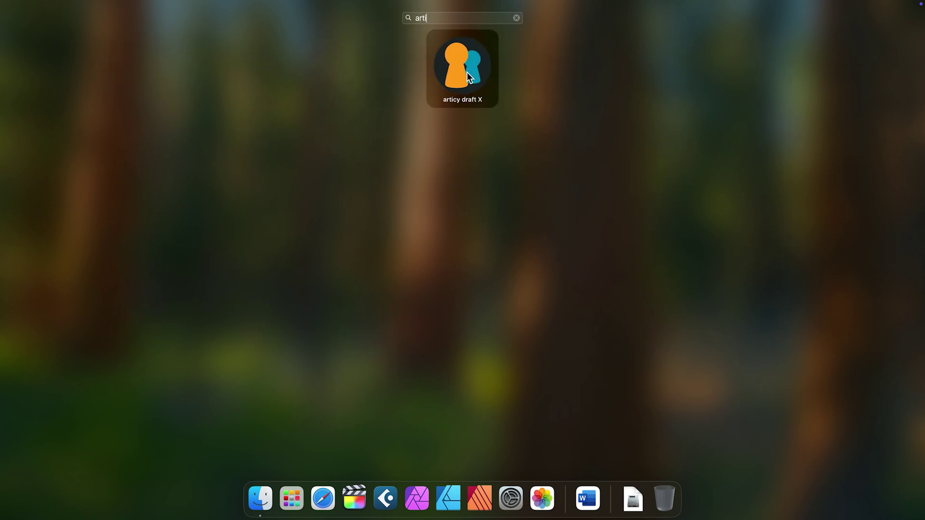
{"action": "left_click", "coordinate": [467, 71]}
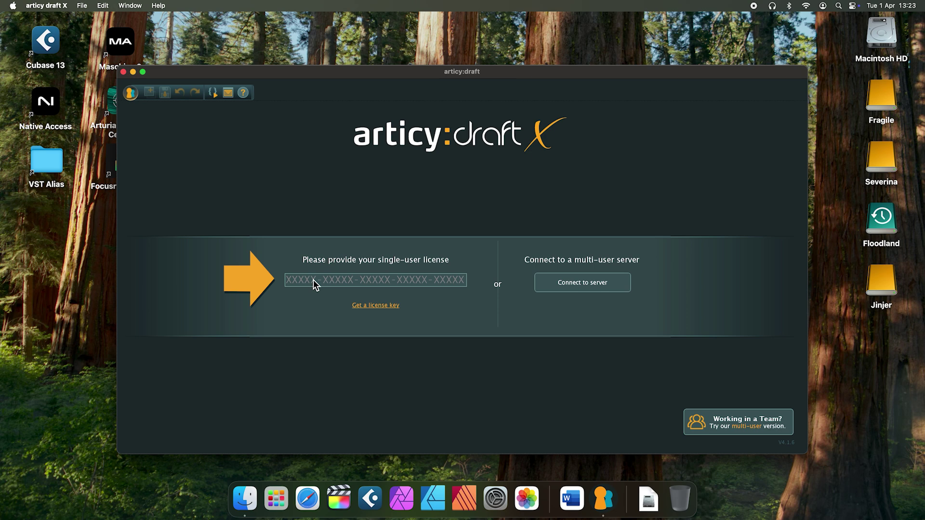
Step: Paste the single-user license key into the activation field
{"action": "left_click", "coordinate": [293, 285]}
{"action": "key", "text": "super+v"}
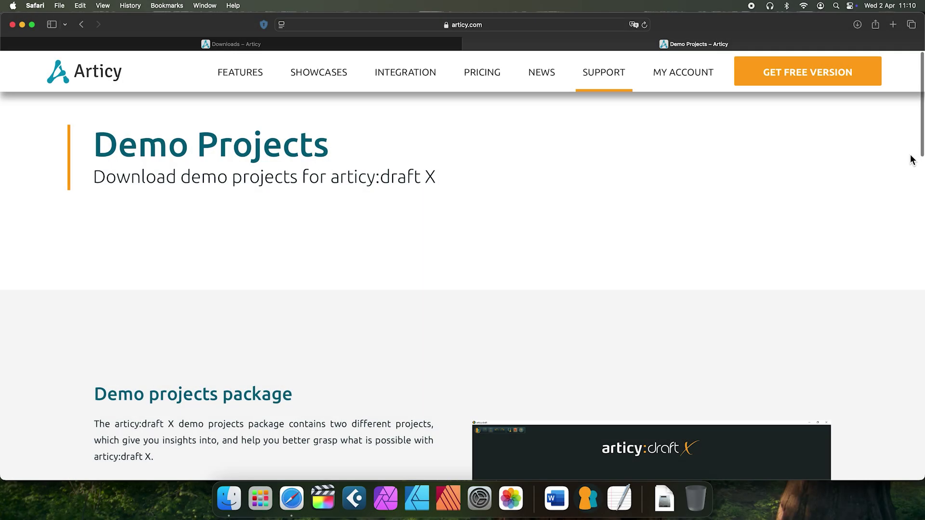
{"action": "scroll", "coordinate": [923, 150], "scroll_direction": "down", "scroll_amount": 5}
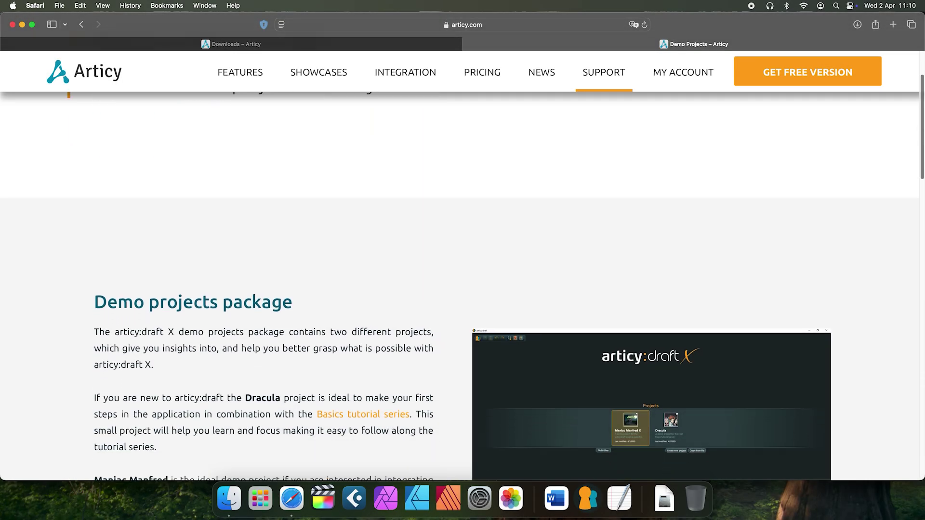
{"action": "scroll", "coordinate": [463, 289], "scroll_direction": "down", "scroll_amount": 3}
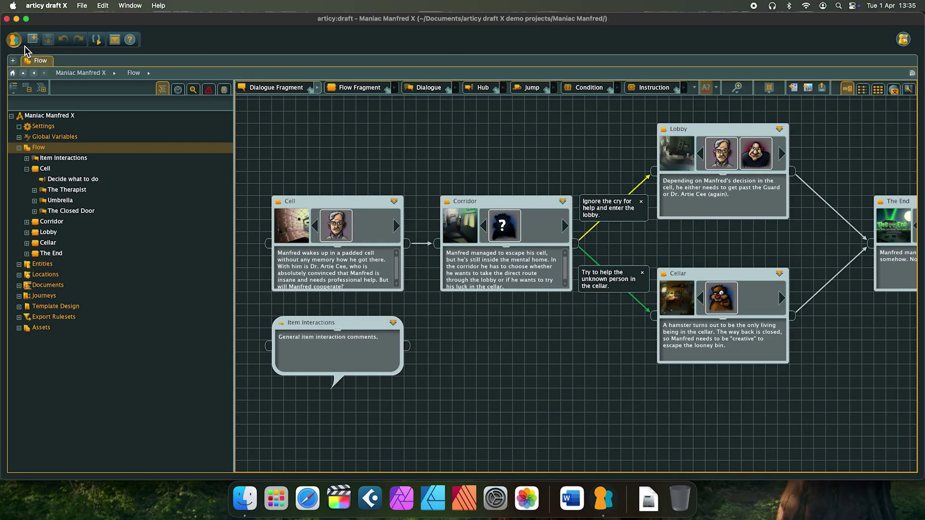
Step: Select Dr. Artie Cee among the Maniac Manfred X characters and open his properties
{"action": "left_click", "coordinate": [18, 45]}
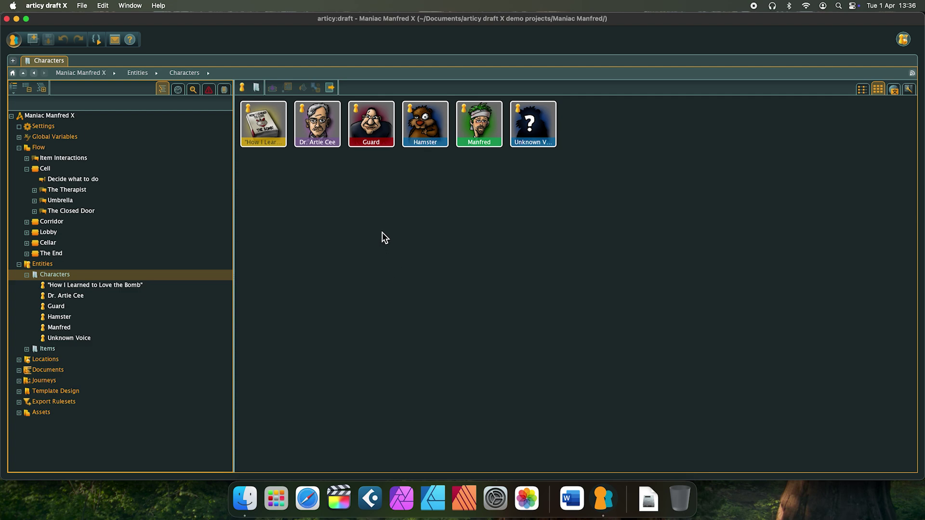
{"action": "left_click", "coordinate": [335, 133]}
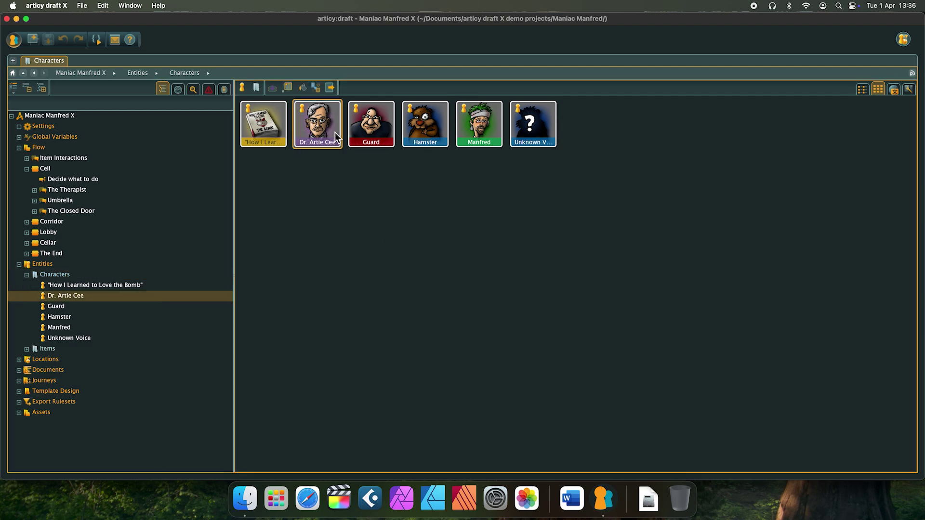
{"action": "right_click", "coordinate": [335, 132]}
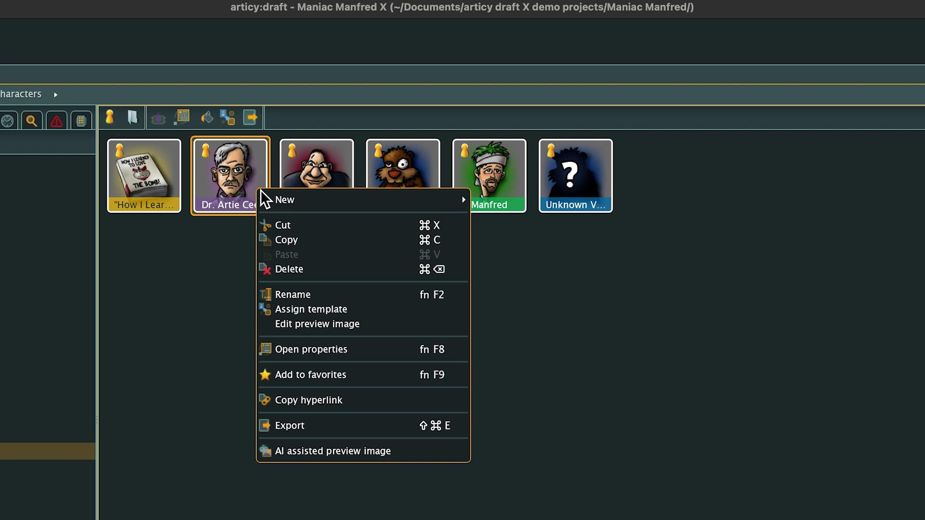
{"action": "left_click", "coordinate": [376, 351]}
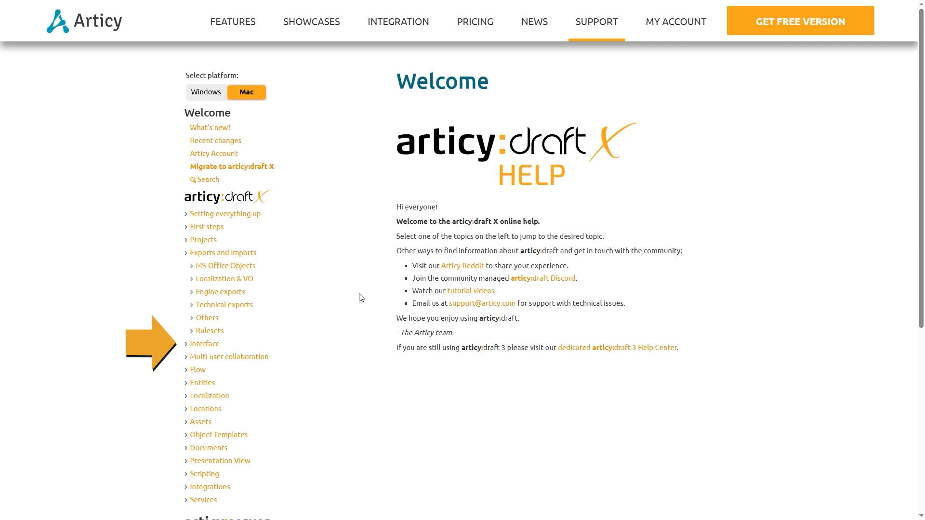
Step: Open the Interface > Keyboard shortcuts article and switch its shortcuts from Mac to Windows and back
{"action": "left_click", "coordinate": [208, 346]}
{"action": "scroll", "coordinate": [142, 358], "scroll_direction": "down", "scroll_amount": 3}
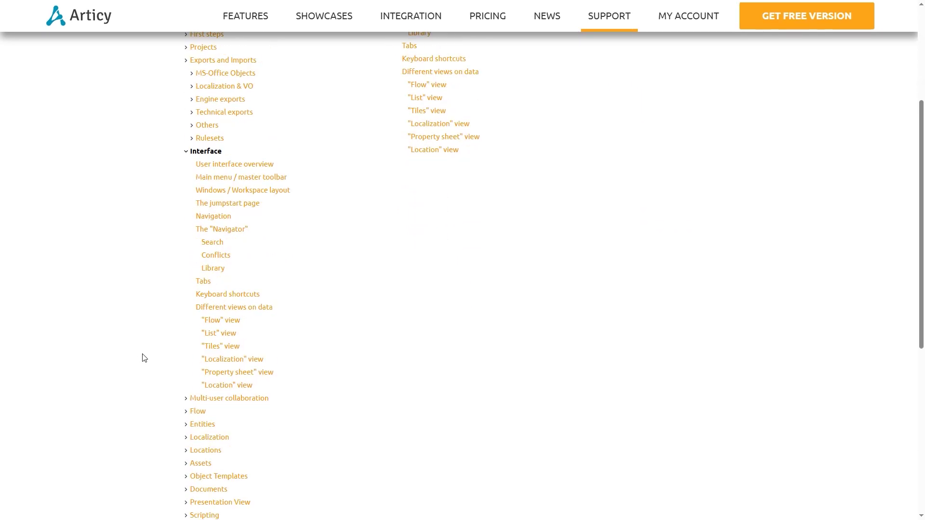
{"action": "scroll", "coordinate": [142, 358], "scroll_direction": "down", "scroll_amount": 1}
{"action": "left_click", "coordinate": [228, 249]}
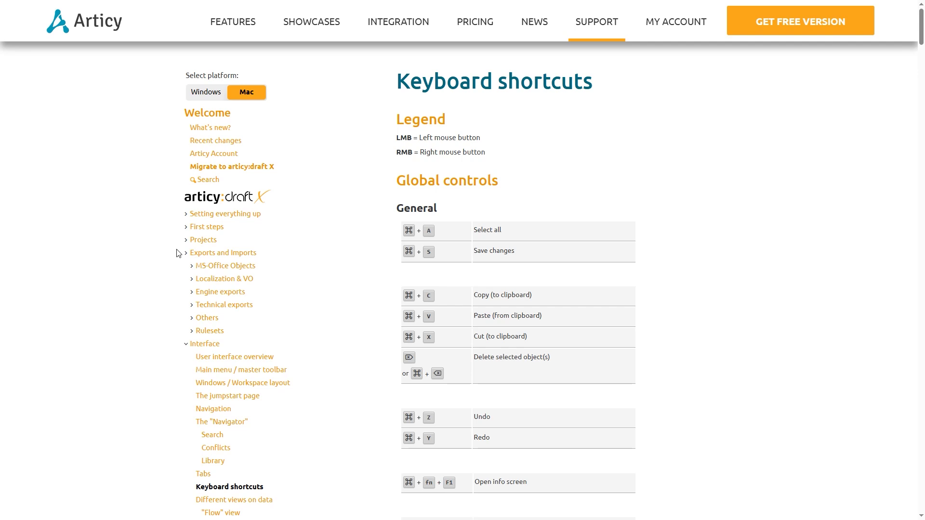
{"action": "scroll", "coordinate": [338, 297], "scroll_direction": "down", "scroll_amount": 1}
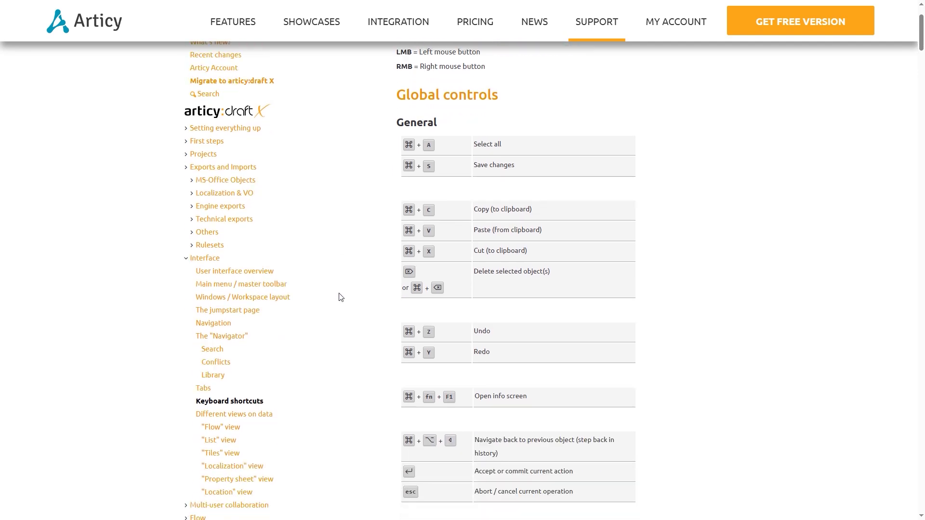
{"action": "scroll", "coordinate": [340, 297], "scroll_direction": "down", "scroll_amount": 2}
{"action": "scroll", "coordinate": [340, 296], "scroll_direction": "down", "scroll_amount": 1}
{"action": "scroll", "coordinate": [340, 296], "scroll_direction": "down", "scroll_amount": 2}
{"action": "scroll", "coordinate": [340, 297], "scroll_direction": "down", "scroll_amount": 1}
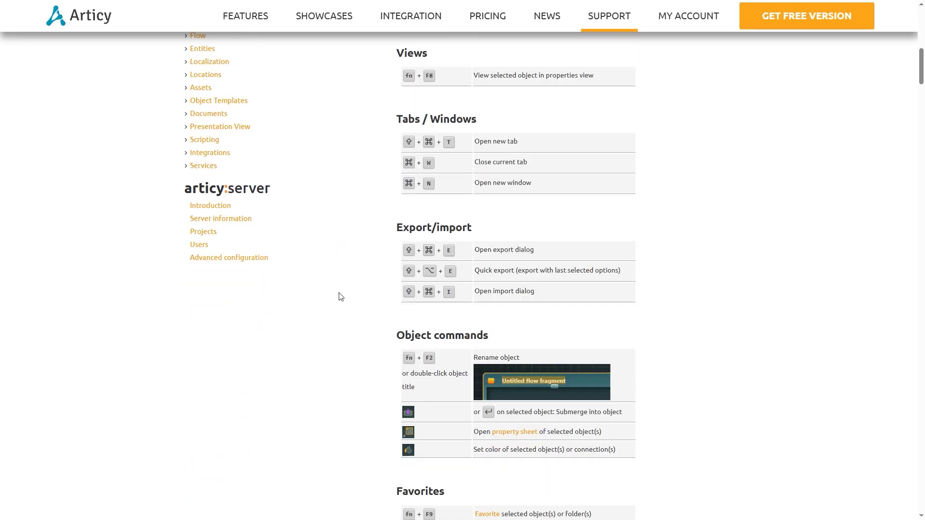
{"action": "scroll", "coordinate": [339, 297], "scroll_direction": "down", "scroll_amount": 2}
{"action": "scroll", "coordinate": [340, 296], "scroll_direction": "down", "scroll_amount": 1}
{"action": "scroll", "coordinate": [340, 297], "scroll_direction": "down", "scroll_amount": 2}
{"action": "scroll", "coordinate": [340, 297], "scroll_direction": "down", "scroll_amount": 1}
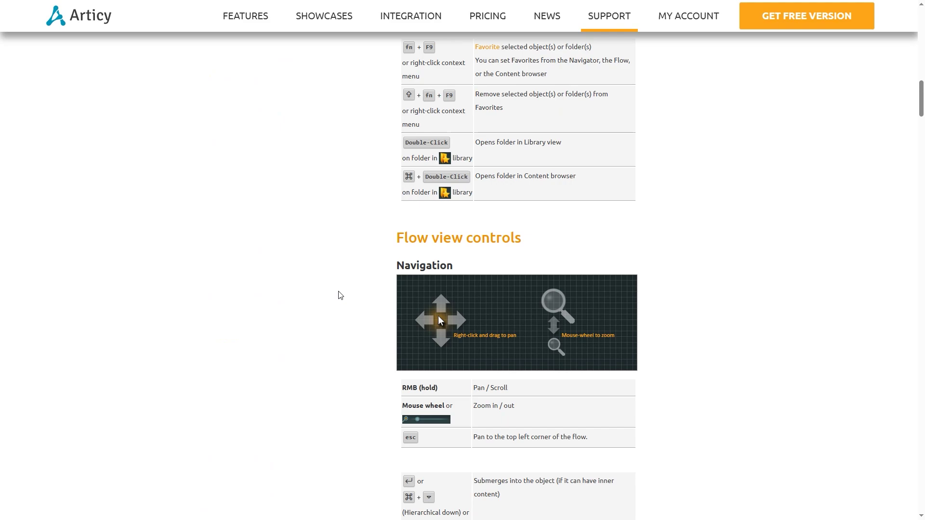
{"action": "scroll", "coordinate": [340, 296], "scroll_direction": "down", "scroll_amount": 2}
{"action": "scroll", "coordinate": [340, 296], "scroll_direction": "down", "scroll_amount": 1}
{"action": "scroll", "coordinate": [340, 297], "scroll_direction": "down", "scroll_amount": 3}
{"action": "scroll", "coordinate": [340, 297], "scroll_direction": "down", "scroll_amount": 1}
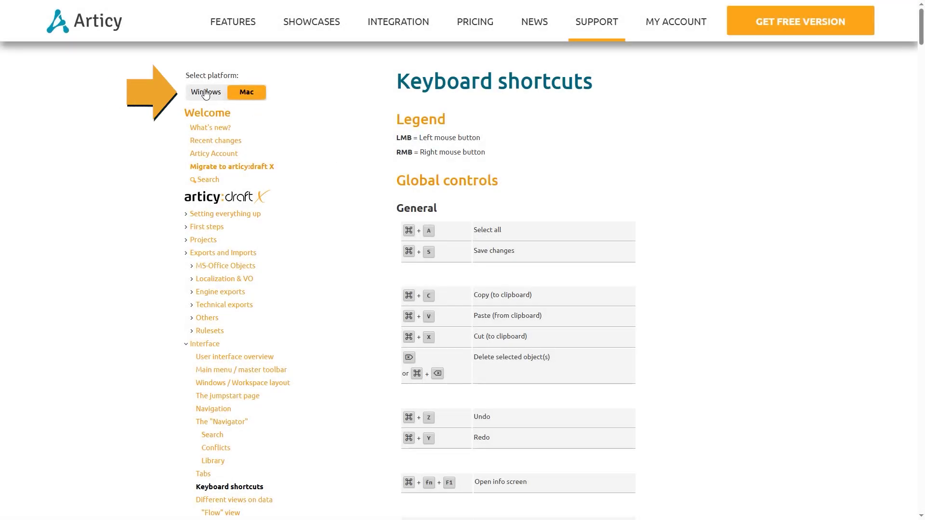
{"action": "left_click", "coordinate": [205, 93]}
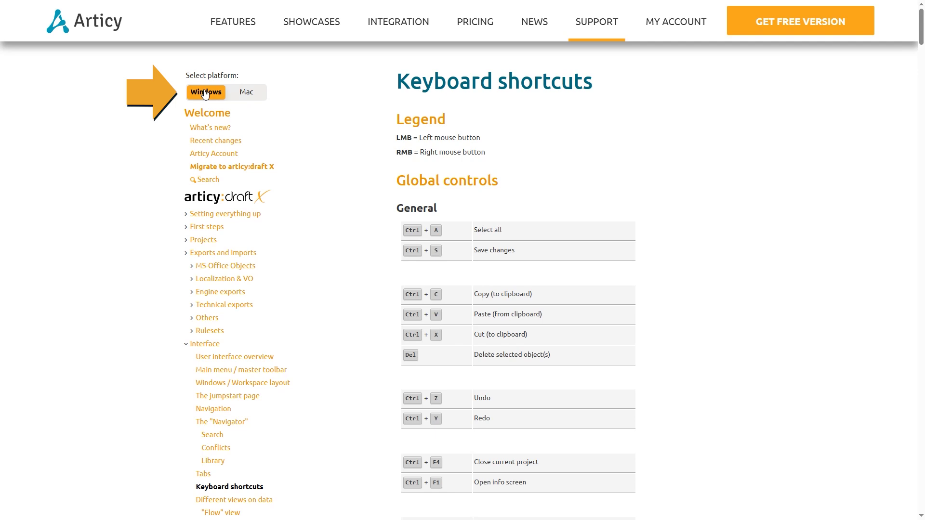
{"action": "left_click", "coordinate": [252, 97]}
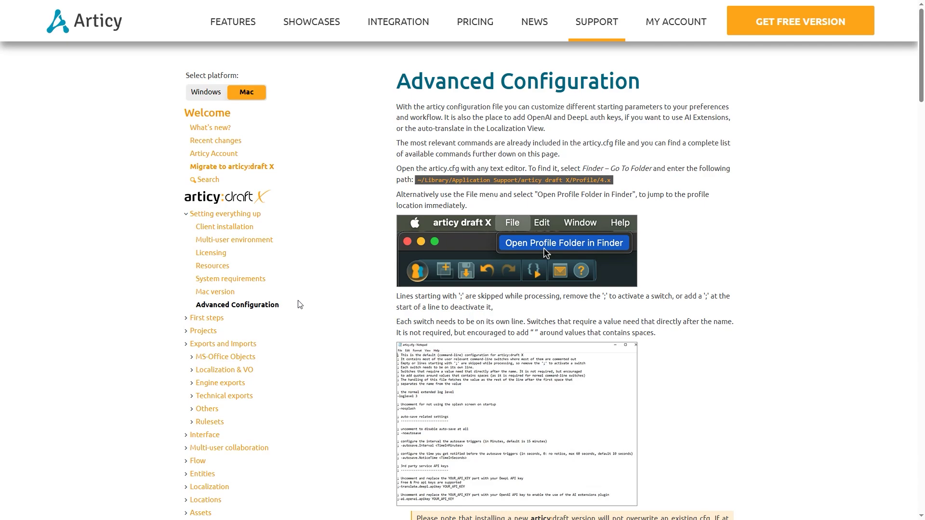
{"action": "scroll", "coordinate": [298, 304], "scroll_direction": "down", "scroll_amount": 1}
{"action": "scroll", "coordinate": [299, 306], "scroll_direction": "down", "scroll_amount": 3}
{"action": "scroll", "coordinate": [300, 307], "scroll_direction": "down", "scroll_amount": 1}
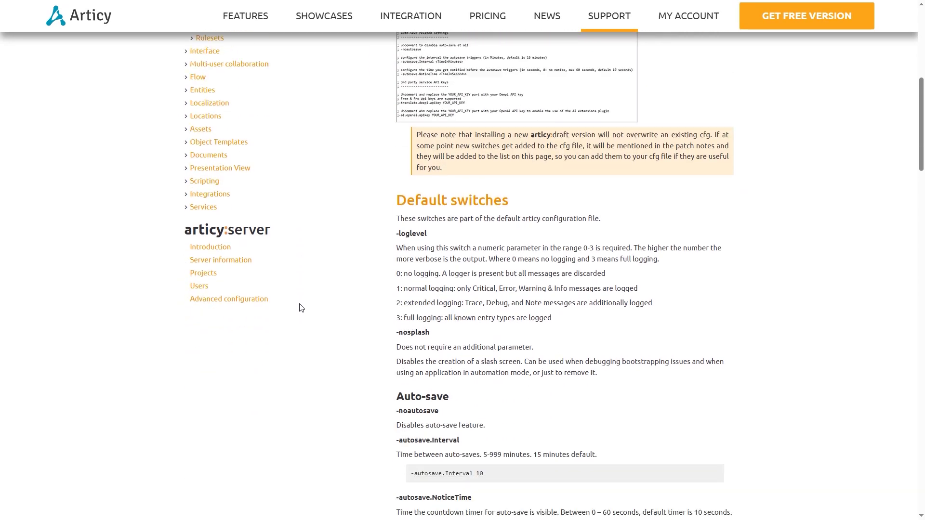
{"action": "scroll", "coordinate": [301, 308], "scroll_direction": "down", "scroll_amount": 1}
{"action": "scroll", "coordinate": [299, 308], "scroll_direction": "down", "scroll_amount": 2}
{"action": "scroll", "coordinate": [300, 308], "scroll_direction": "down", "scroll_amount": 2}
{"action": "scroll", "coordinate": [300, 308], "scroll_direction": "down", "scroll_amount": 1}
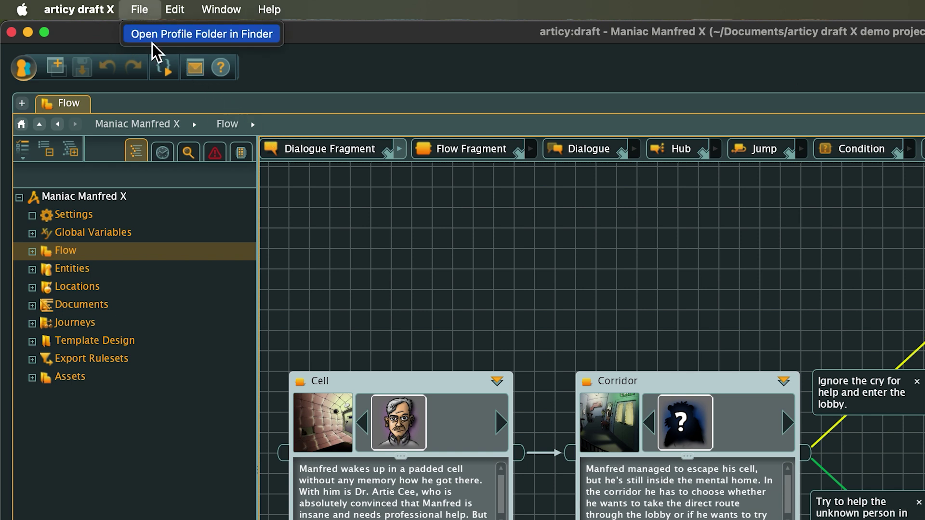
Step: Export the Manfred vs Dr. Artie Cee screenplay as a .docx and open it in Word, updating fields
{"action": "left_click", "coordinate": [150, 37]}
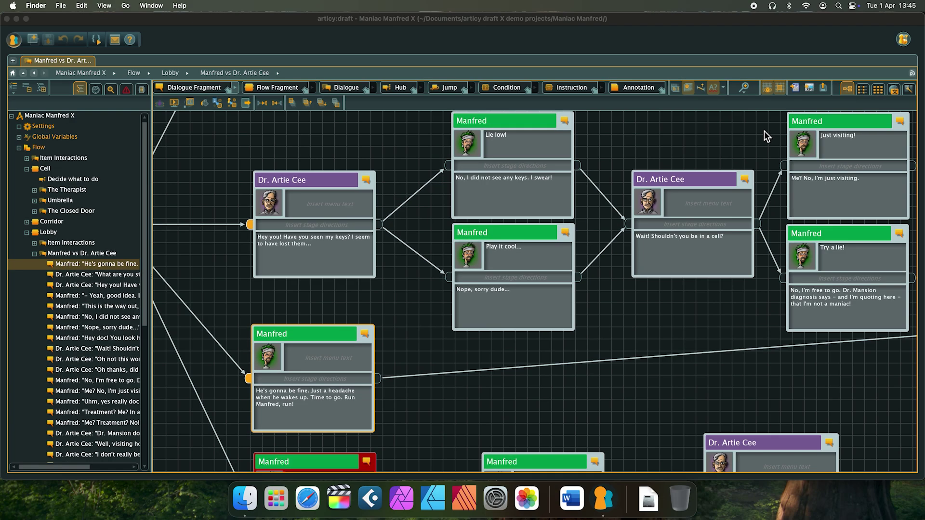
{"action": "left_click", "coordinate": [796, 88]}
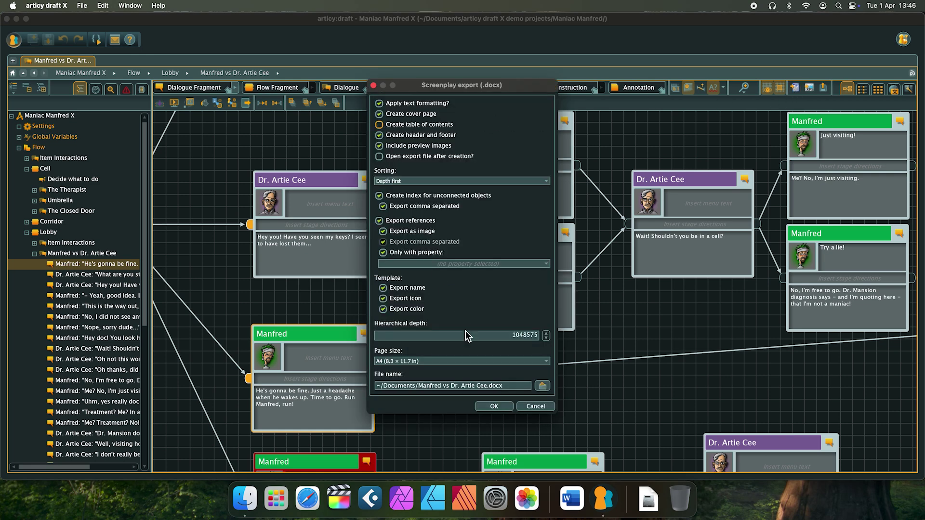
{"action": "left_click", "coordinate": [489, 405]}
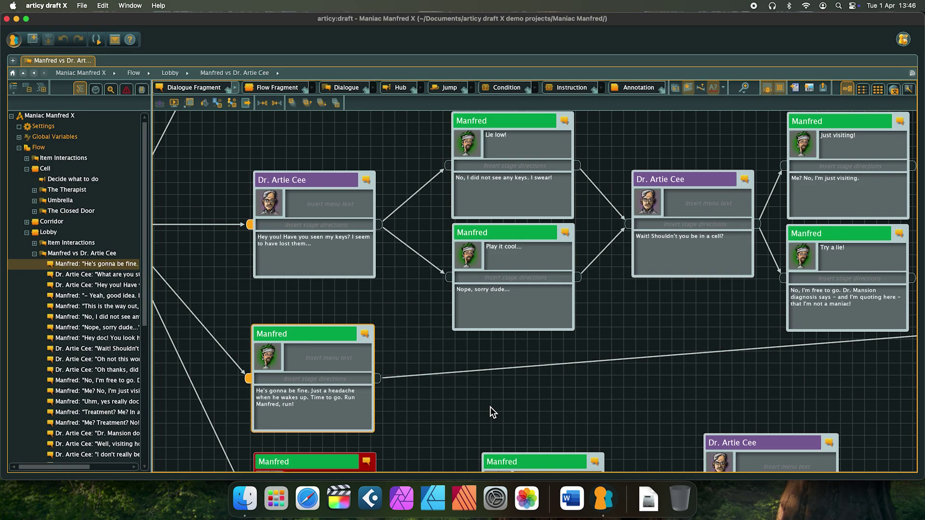
{"action": "double_click", "coordinate": [348, 154]}
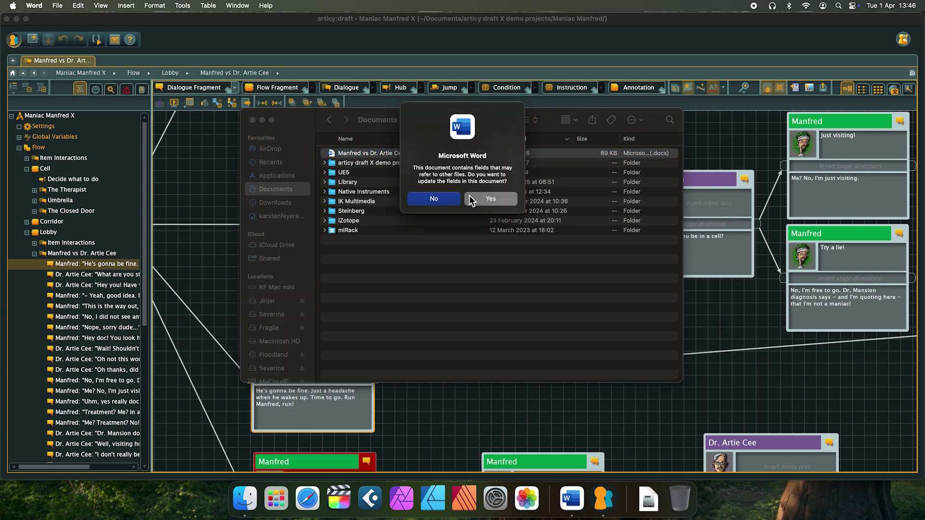
{"action": "left_click", "coordinate": [469, 196]}
{"action": "scroll", "coordinate": [678, 255], "scroll_direction": "down", "scroll_amount": 1}
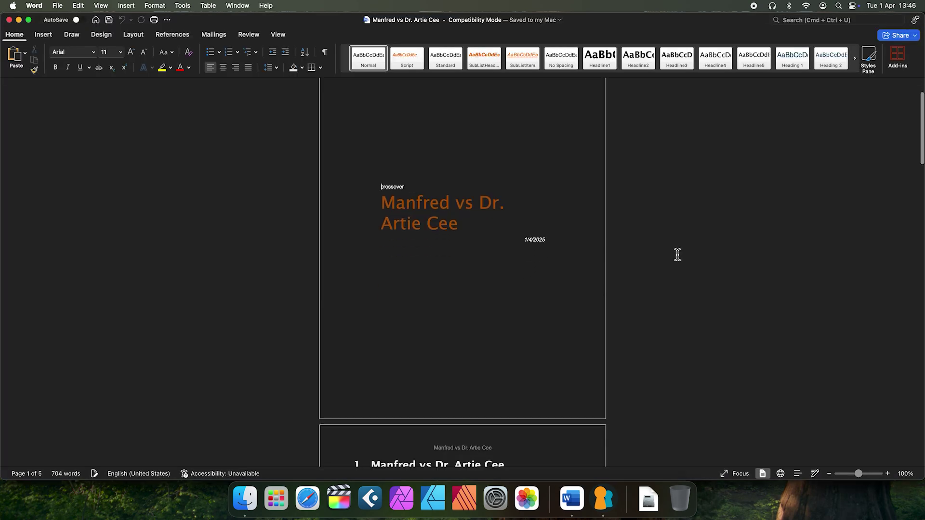
{"action": "scroll", "coordinate": [677, 255], "scroll_direction": "down", "scroll_amount": 2}
{"action": "scroll", "coordinate": [676, 256], "scroll_direction": "down", "scroll_amount": 1}
{"action": "scroll", "coordinate": [676, 257], "scroll_direction": "down", "scroll_amount": 2}
{"action": "scroll", "coordinate": [676, 257], "scroll_direction": "down", "scroll_amount": 3}
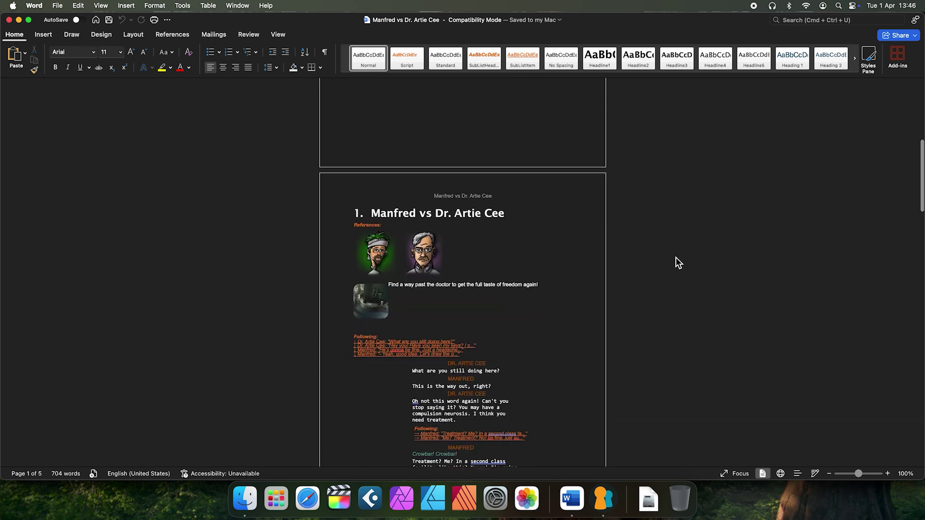
{"action": "scroll", "coordinate": [676, 257], "scroll_direction": "down", "scroll_amount": 2}
{"action": "scroll", "coordinate": [674, 261], "scroll_direction": "down", "scroll_amount": 1}
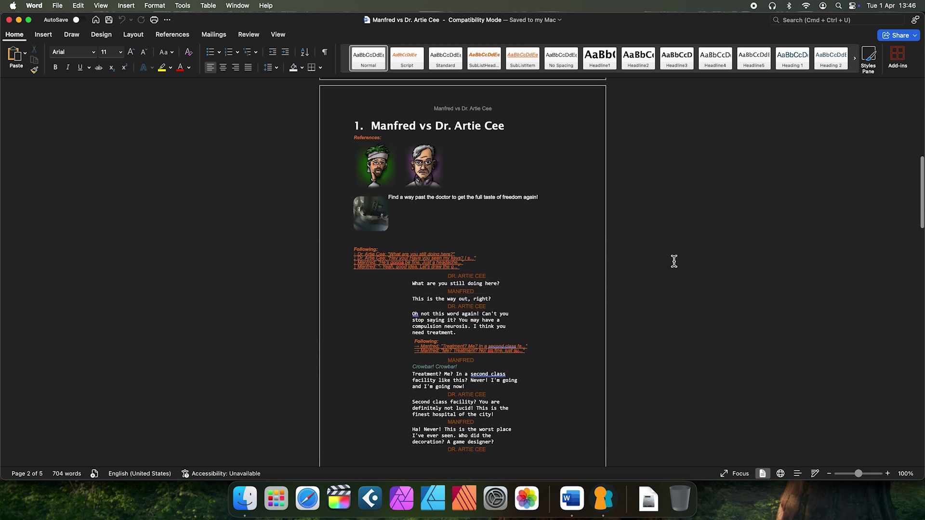